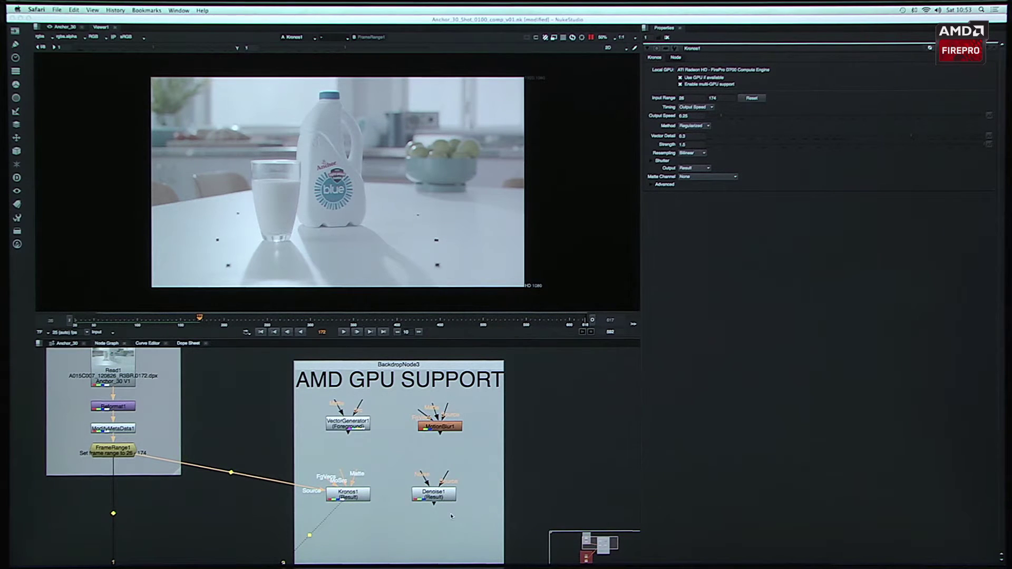
Disconnect Kronos1's Source pipe and view FrameRange1's un-retimed milk-bottle footage in the viewer
{"action": "left_click", "coordinate": [148, 459]}
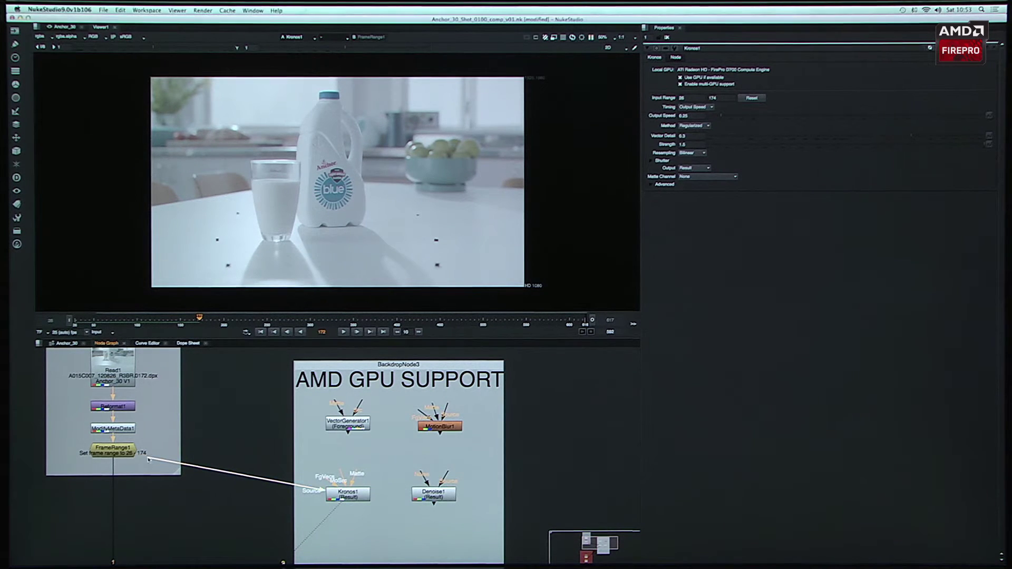
{"action": "left_click_drag", "start_coordinate": [148, 460], "coordinate": [251, 472]}
{"action": "left_click_drag", "start_coordinate": [360, 504], "coordinate": [362, 502]}
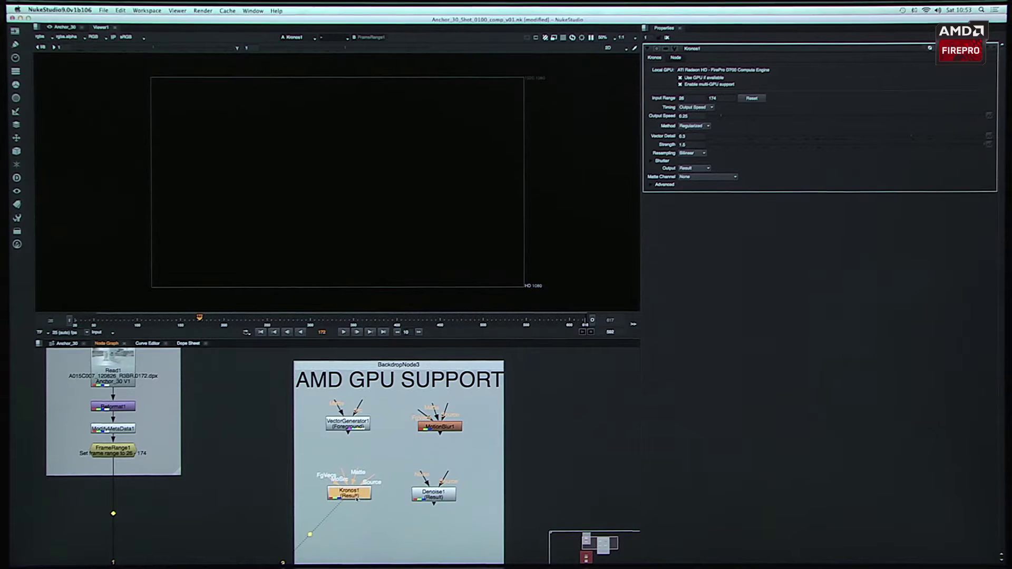
{"action": "left_click", "coordinate": [114, 458]}
{"action": "key", "text": "1"}
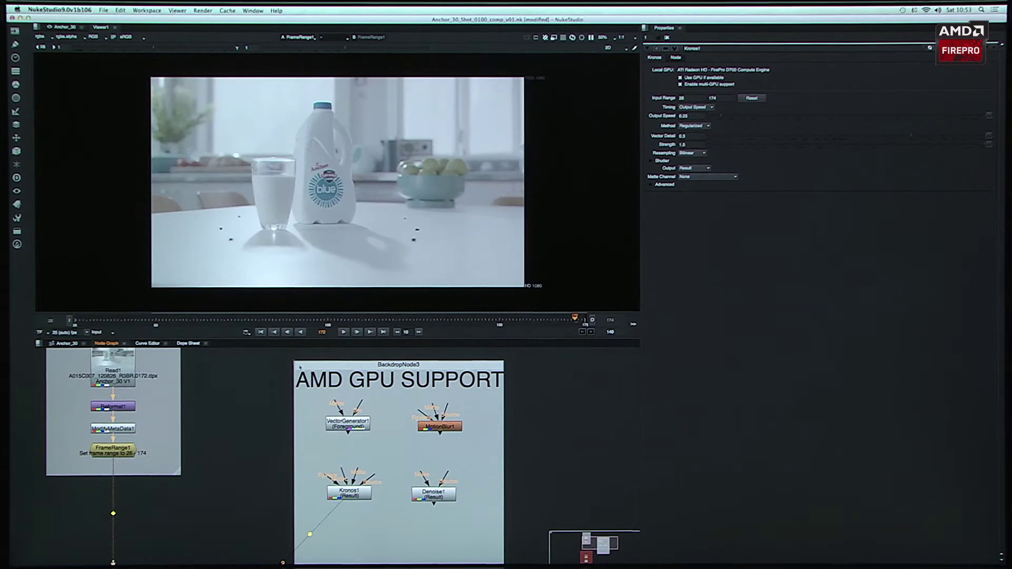
Play the original footage from frame 26, stop it, then reconnect FrameRange1 as Kronos1's source
{"action": "left_click", "coordinate": [261, 331]}
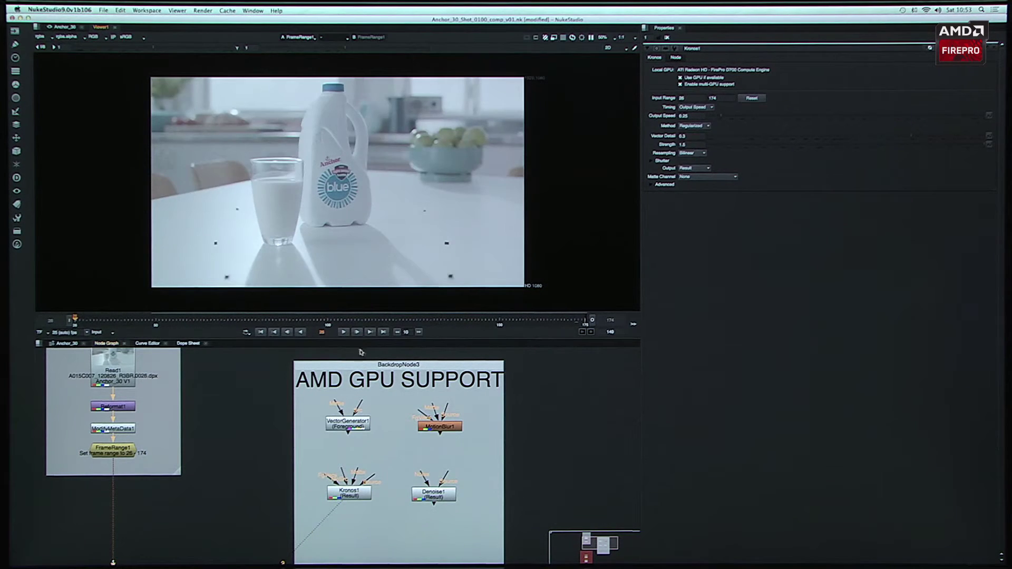
{"action": "left_click", "coordinate": [343, 332]}
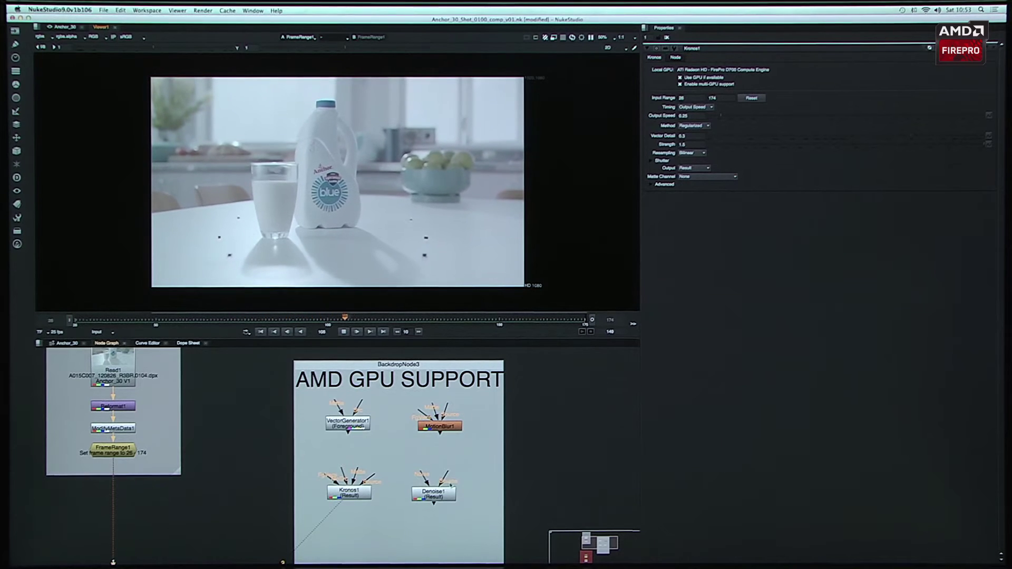
{"action": "left_click", "coordinate": [346, 332]}
{"action": "left_click", "coordinate": [260, 332]}
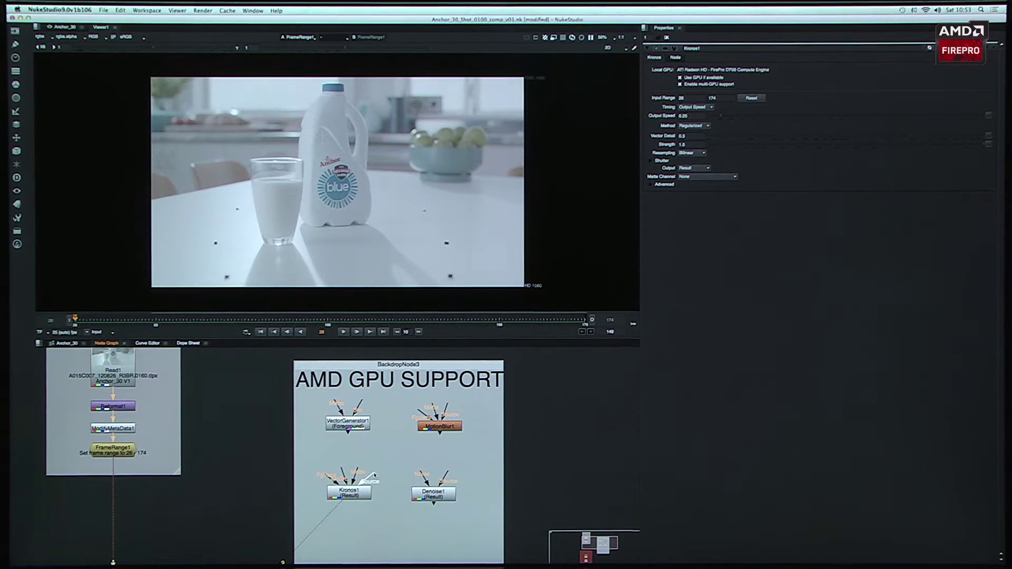
{"action": "left_click_drag", "start_coordinate": [379, 469], "coordinate": [113, 451]}
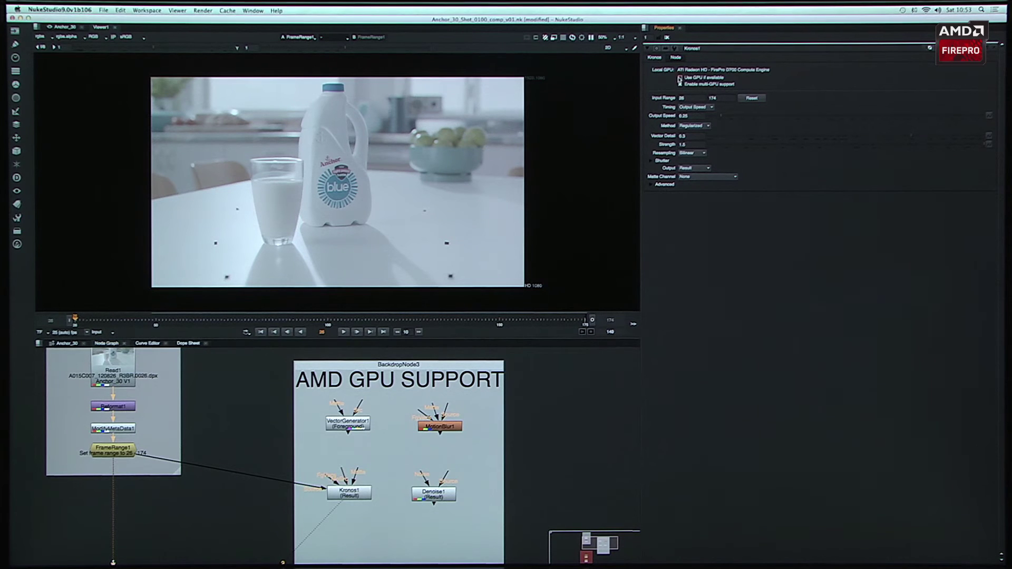
View Kronos1's 0.25-speed, 617-frame retime of the milk-bottle shot in Viewer1
{"action": "key", "text": "1"}
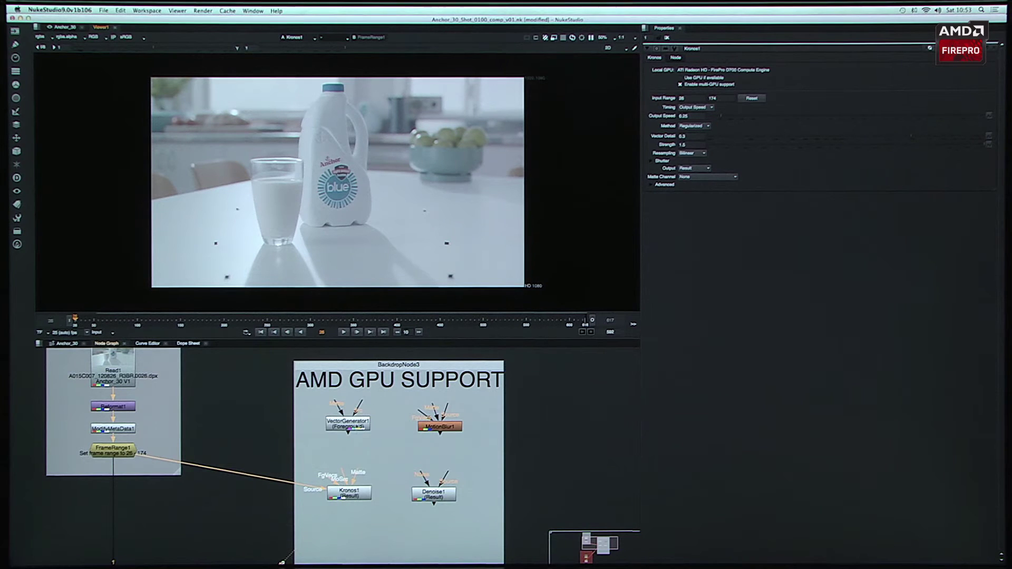
{"action": "left_click_drag", "start_coordinate": [351, 491], "coordinate": [352, 487]}
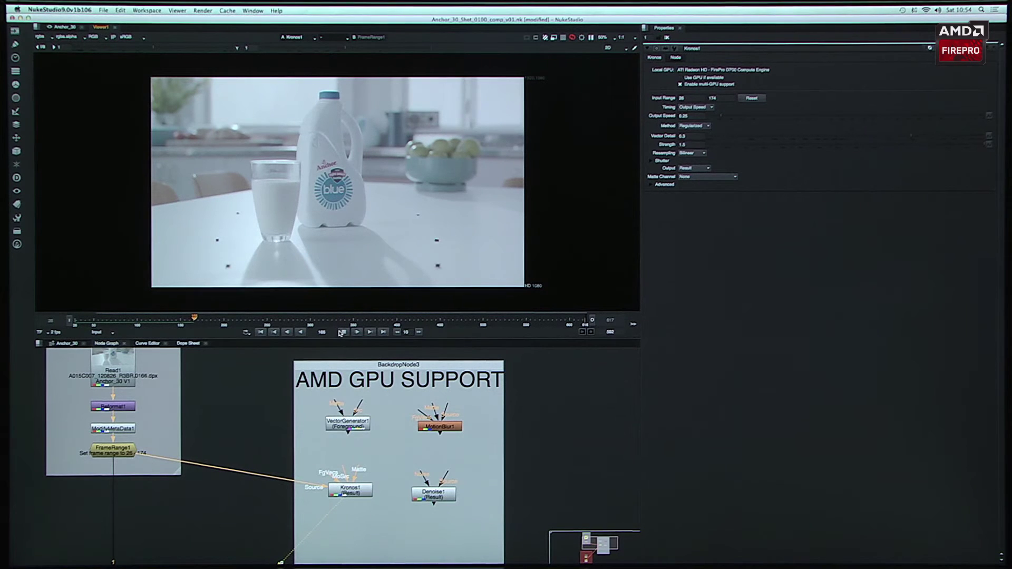
Stop playback, enable 'Use GPU if available' on Kronos1, and play the retime from frame 26
{"action": "left_click", "coordinate": [344, 334]}
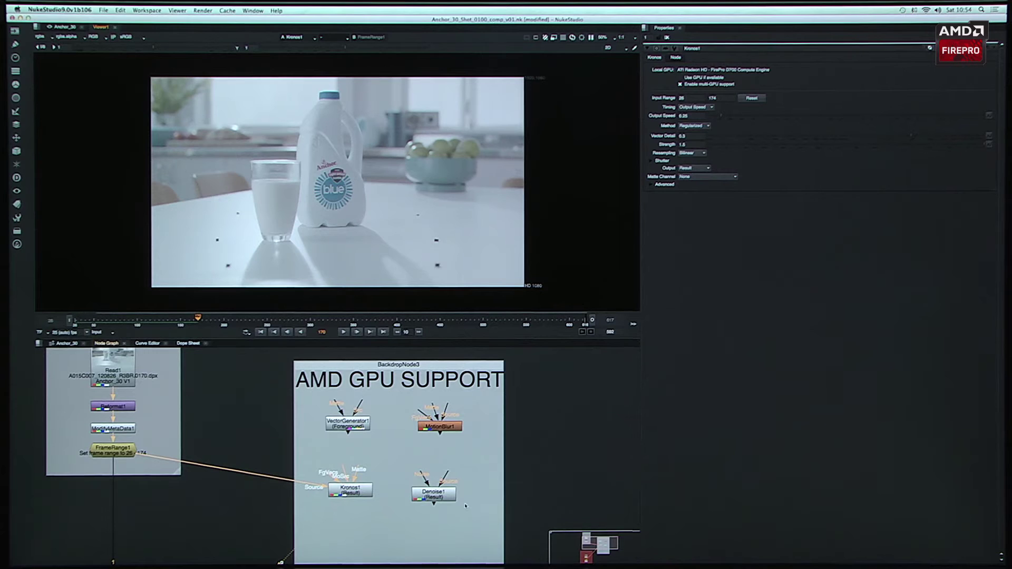
{"action": "left_click", "coordinate": [684, 76]}
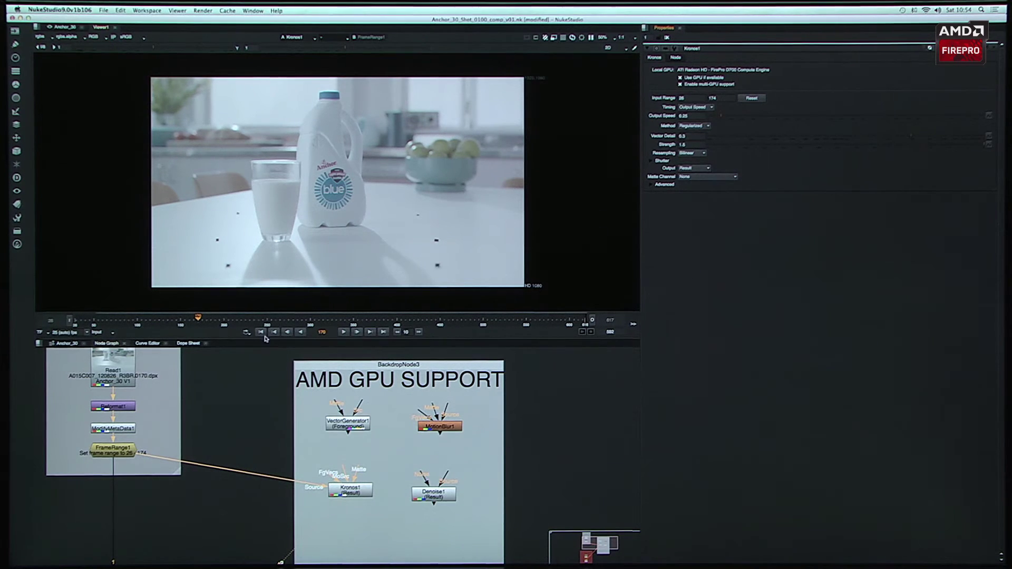
{"action": "left_click", "coordinate": [261, 332]}
{"action": "left_click_drag", "start_coordinate": [350, 490], "coordinate": [351, 488]}
{"action": "left_click", "coordinate": [343, 332]}
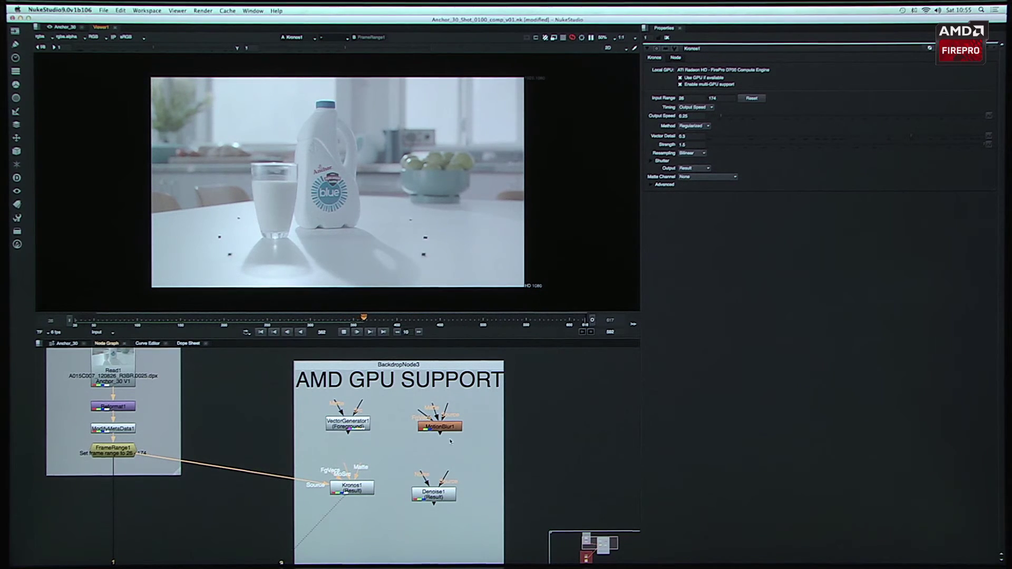
Replay the GPU-accelerated Kronos1 retime from the first frame, then stop it on a frame
{"action": "left_click", "coordinate": [344, 332]}
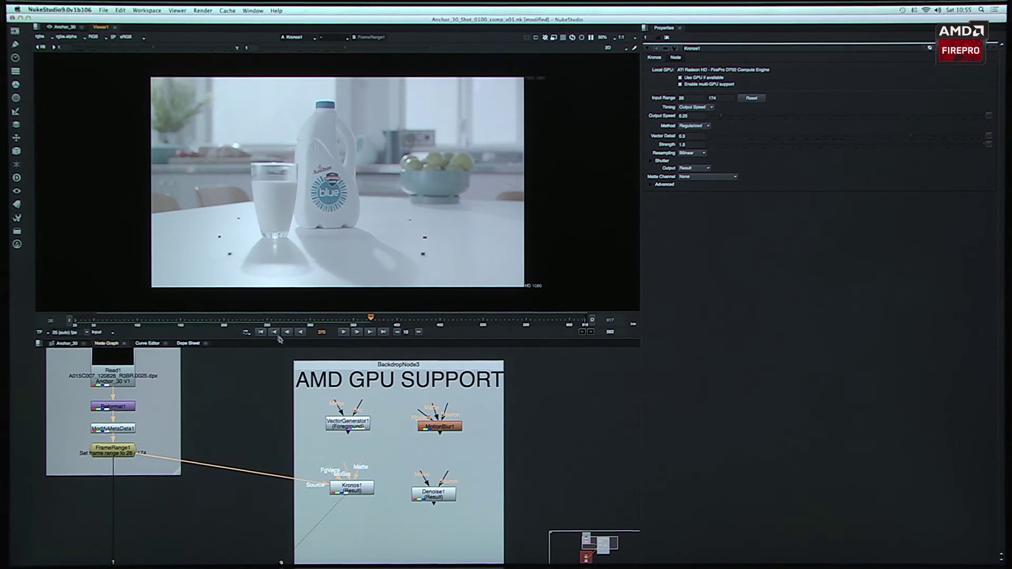
{"action": "key", "text": "Home"}
{"action": "left_click", "coordinate": [343, 332]}
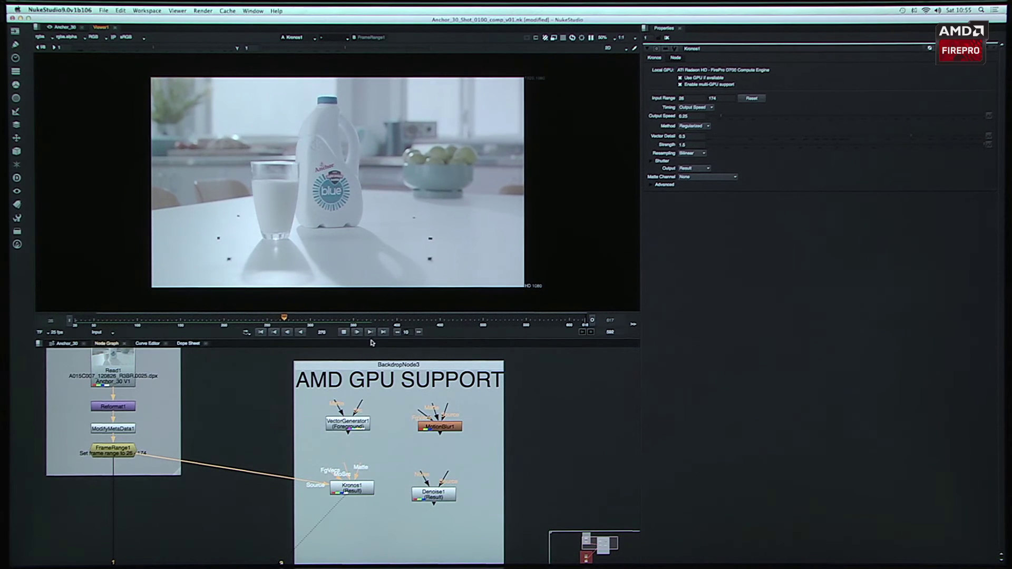
{"action": "left_click", "coordinate": [344, 332]}
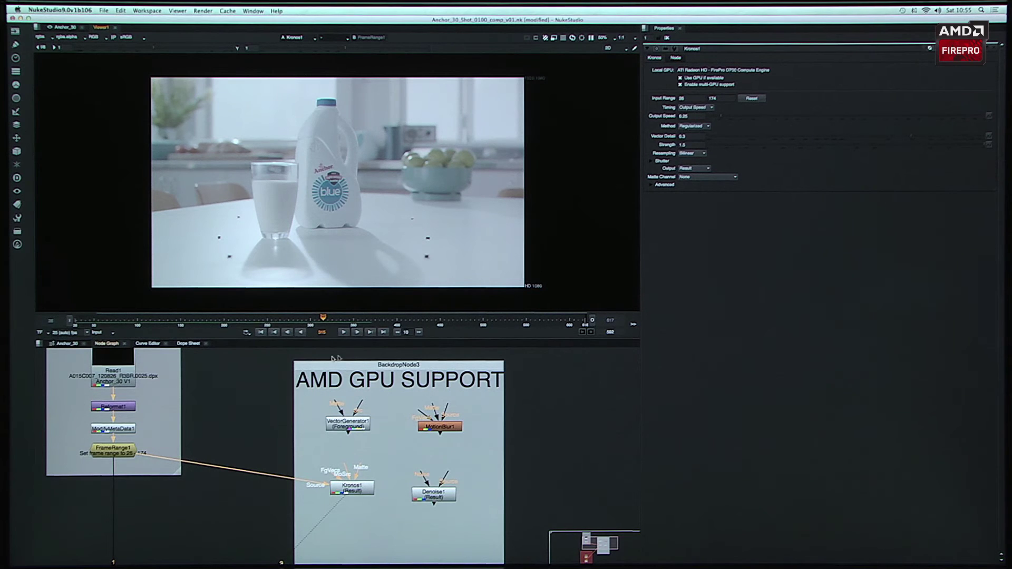
{"action": "key", "text": "super+Tab"}
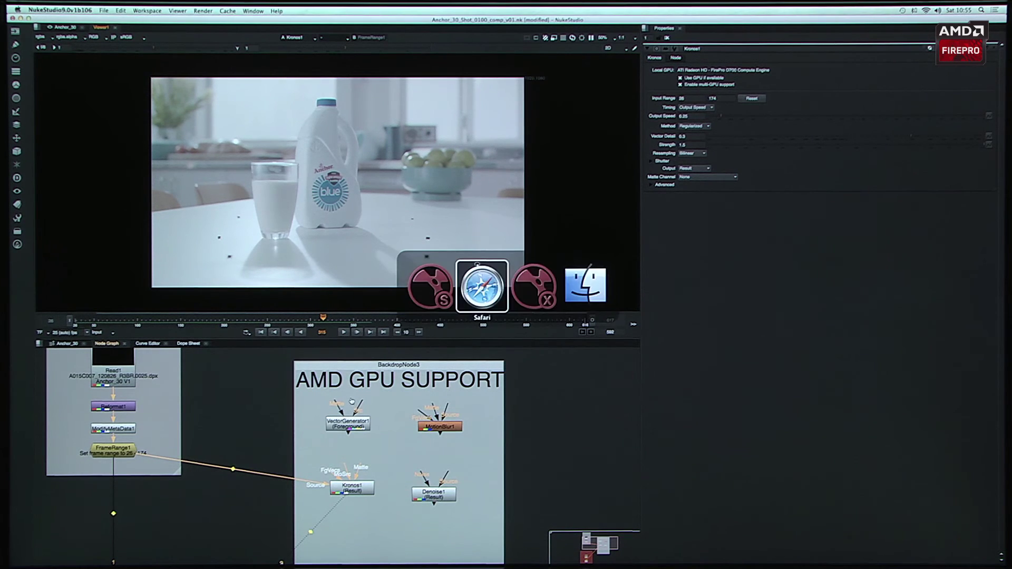
Switch to NukeX showing dmp_nuke_v003.nk with the ZDefocus1 properties
{"action": "key", "text": "super+Tab"}
{"action": "key", "text": "super+Tab"}
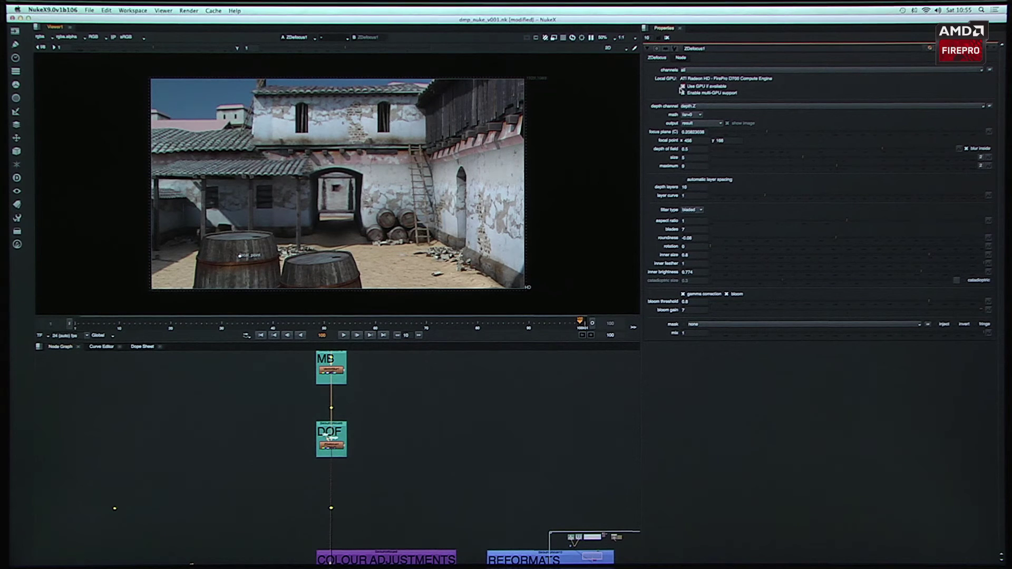
Drag ZDefocus1's focal_point off the front barrel and up onto the upper courtyard wall
{"action": "left_click", "coordinate": [333, 446]}
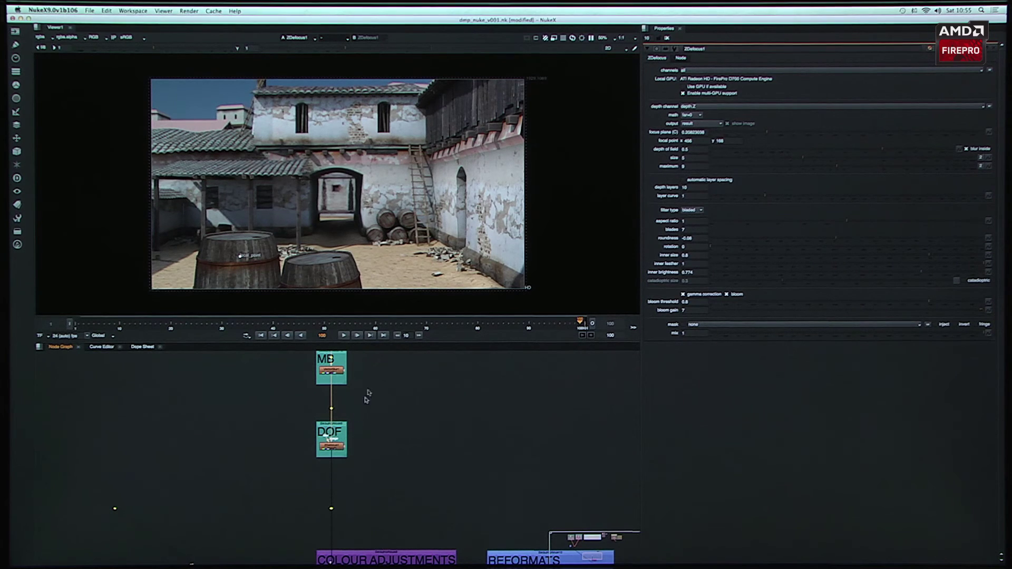
{"action": "left_click_drag", "start_coordinate": [240, 257], "coordinate": [270, 182]}
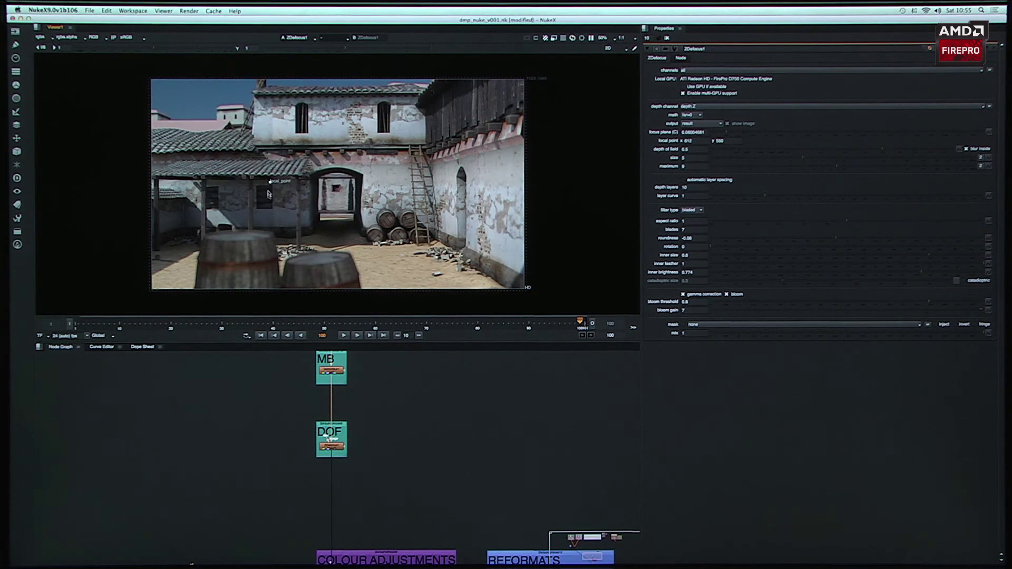
{"action": "left_click_drag", "start_coordinate": [269, 181], "coordinate": [279, 141]}
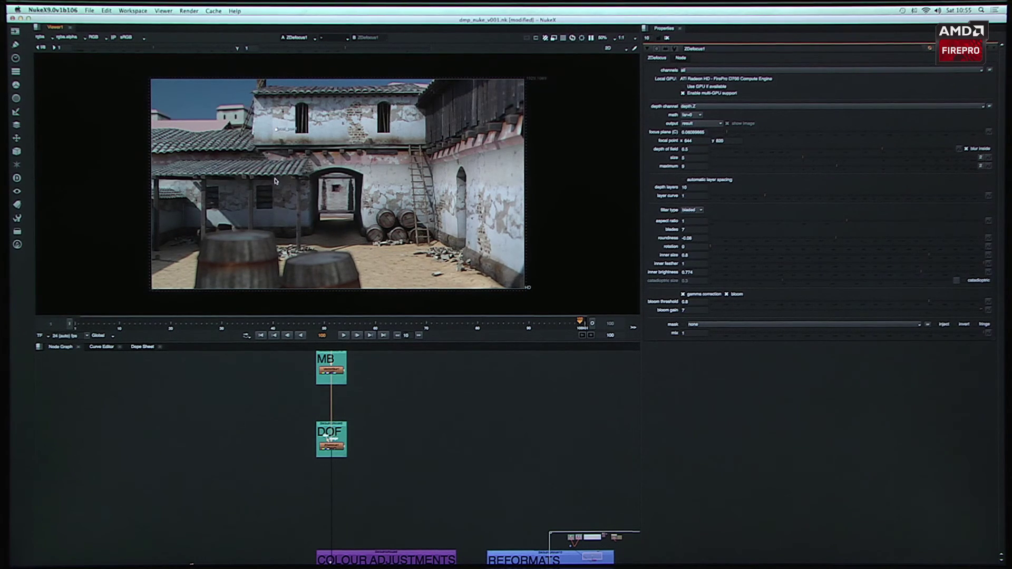
{"action": "mouse_move", "coordinate": [276, 130]}
{"action": "left_mouse_down"}
{"action": "mouse_move", "coordinate": [244, 121]}
{"action": "mouse_move", "coordinate": [280, 133]}
{"action": "left_mouse_up"}
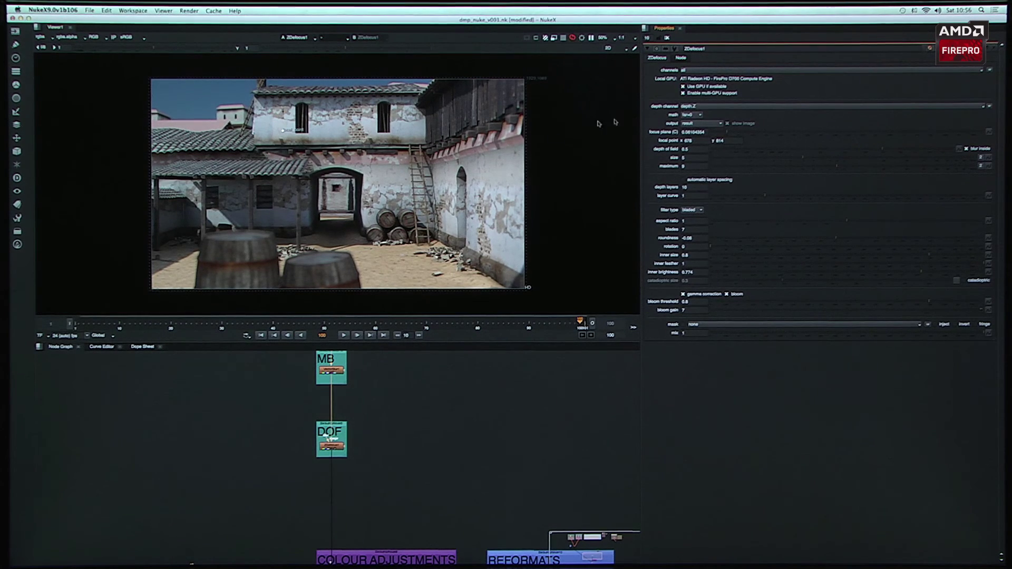
Test the focal_point on the lower wall, window, archway and barrels, ending on the upper-left building
{"action": "left_click_drag", "start_coordinate": [283, 133], "coordinate": [259, 246]}
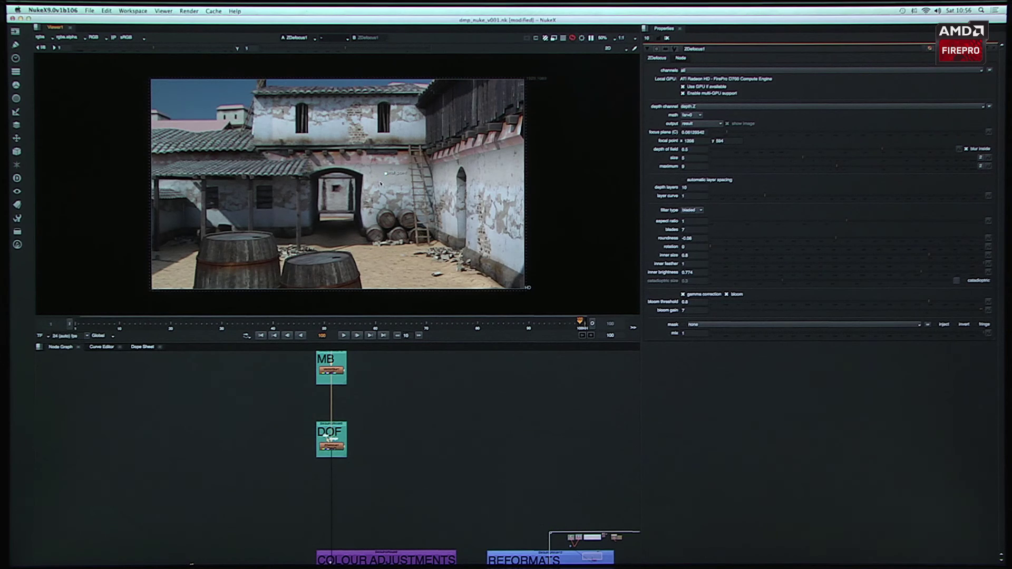
{"action": "left_click_drag", "start_coordinate": [385, 175], "coordinate": [331, 126]}
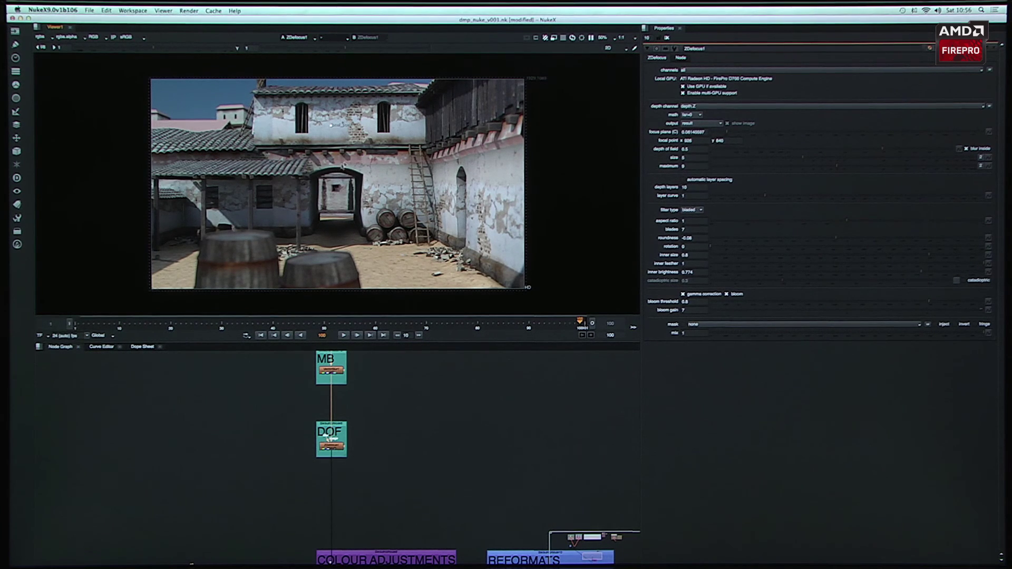
{"action": "left_click_drag", "start_coordinate": [331, 126], "coordinate": [332, 126]}
{"action": "left_click_drag", "start_coordinate": [270, 214], "coordinate": [381, 220]}
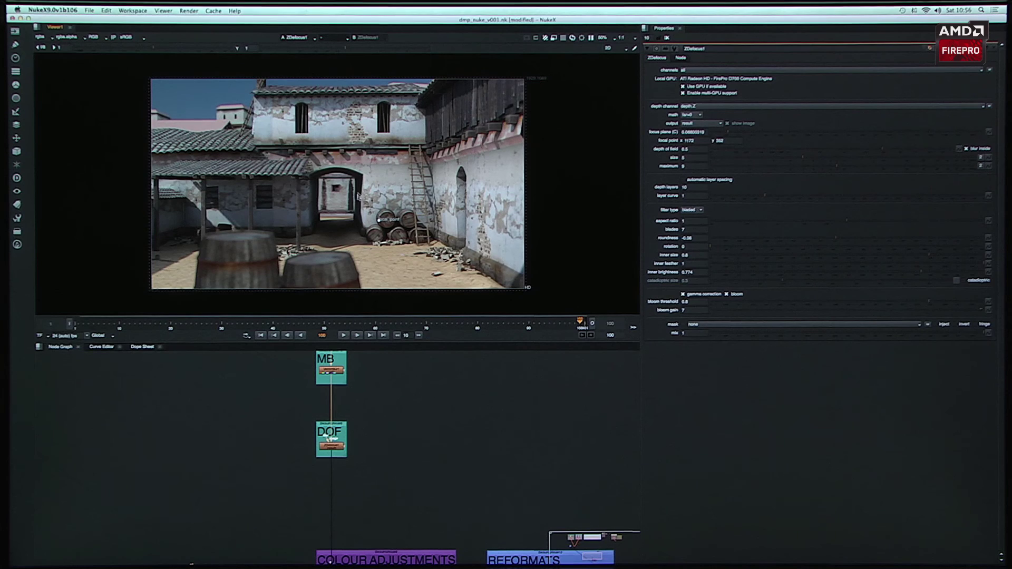
{"action": "left_click_drag", "start_coordinate": [377, 224], "coordinate": [240, 123]}
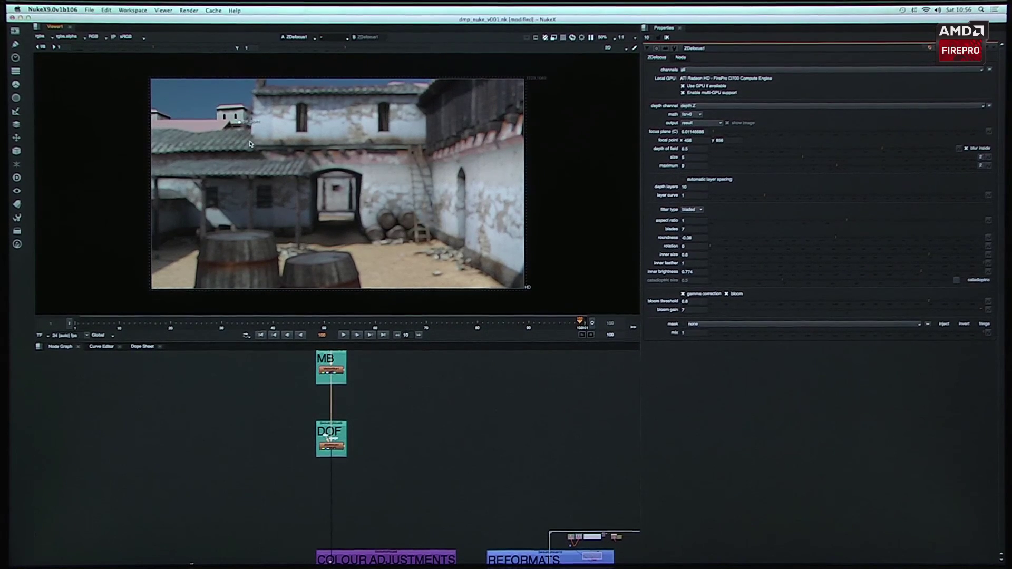